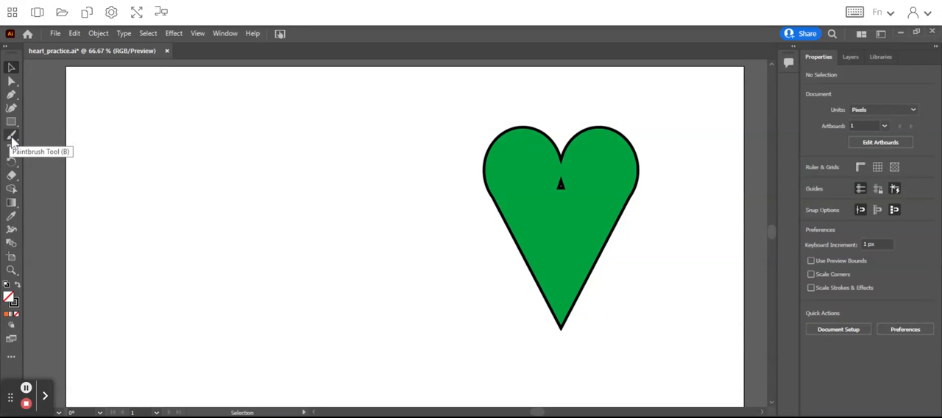
Draw a freehand heart outline about 354 × 428 px with the Pencil tool, to the left of the green heart
{"action": "left_click", "coordinate": [12, 138]}
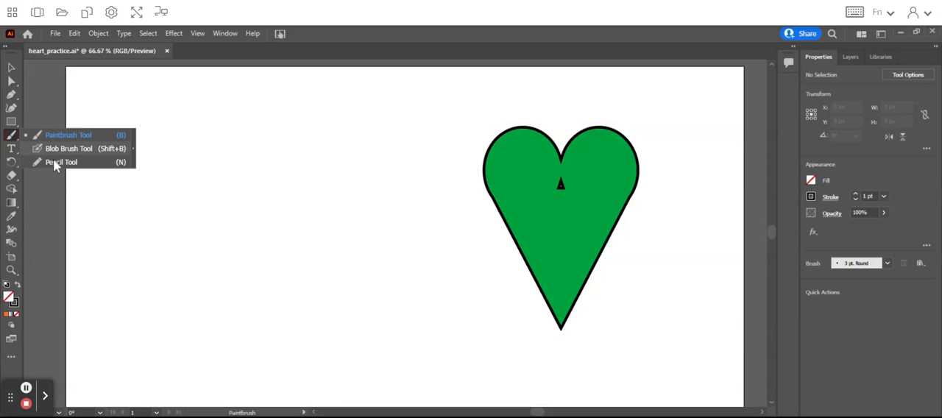
{"action": "left_click", "coordinate": [56, 162]}
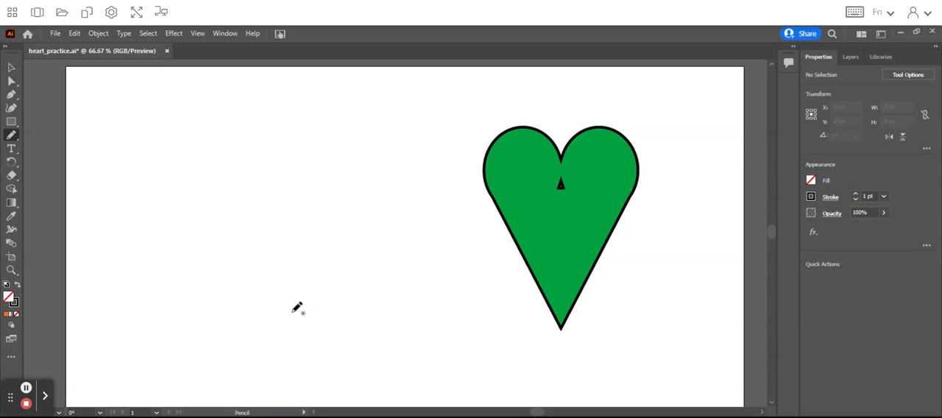
{"action": "mouse_move", "coordinate": [290, 310]}
{"action": "left_mouse_down"}
{"action": "mouse_move", "coordinate": [246, 216]}
{"action": "mouse_move", "coordinate": [249, 154]}
{"action": "mouse_move", "coordinate": [269, 131]}
{"action": "mouse_move", "coordinate": [310, 121]}
{"action": "mouse_move", "coordinate": [331, 132]}
{"action": "mouse_move", "coordinate": [340, 160]}
{"action": "mouse_move", "coordinate": [400, 131]}
{"action": "left_mouse_up"}
{"action": "mouse_move", "coordinate": [416, 163]}
{"action": "left_mouse_down"}
{"action": "mouse_move", "coordinate": [388, 251]}
{"action": "mouse_move", "coordinate": [306, 332]}
{"action": "left_mouse_up"}
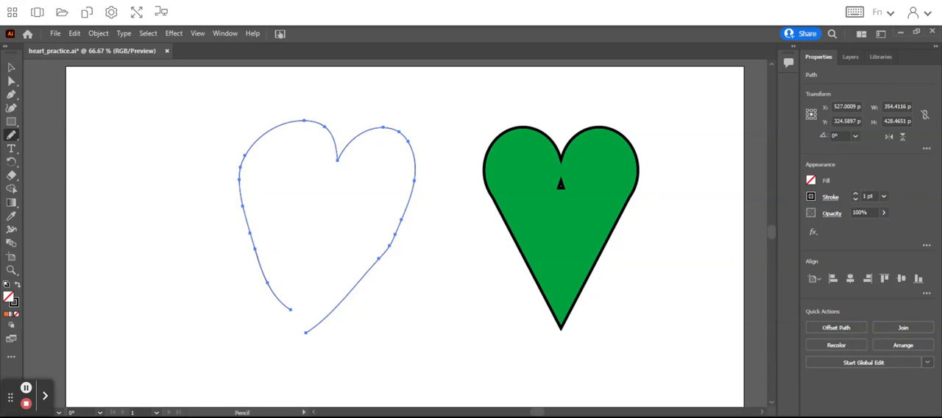
Fill the pencil-drawn heart with solid orange and move it closer to the green heart
{"action": "left_click", "coordinate": [12, 69]}
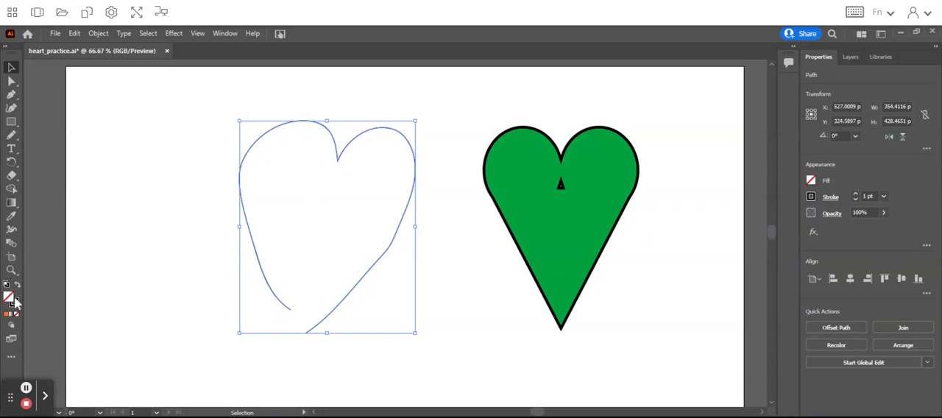
{"action": "left_click", "coordinate": [7, 315]}
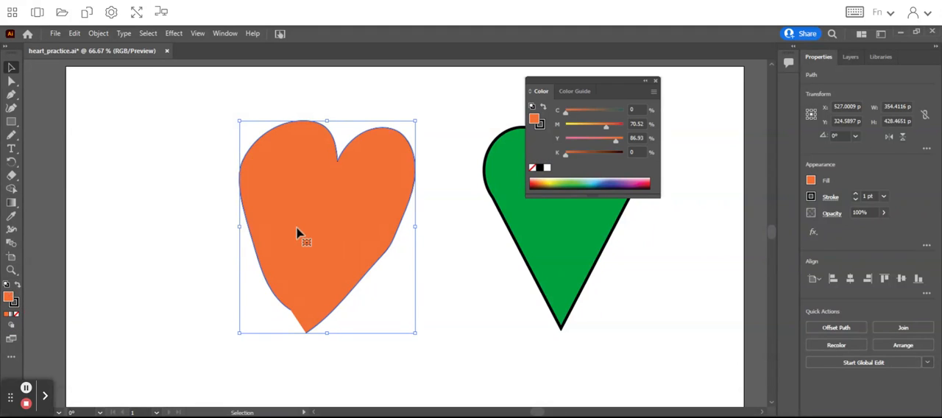
{"action": "left_click", "coordinate": [16, 314]}
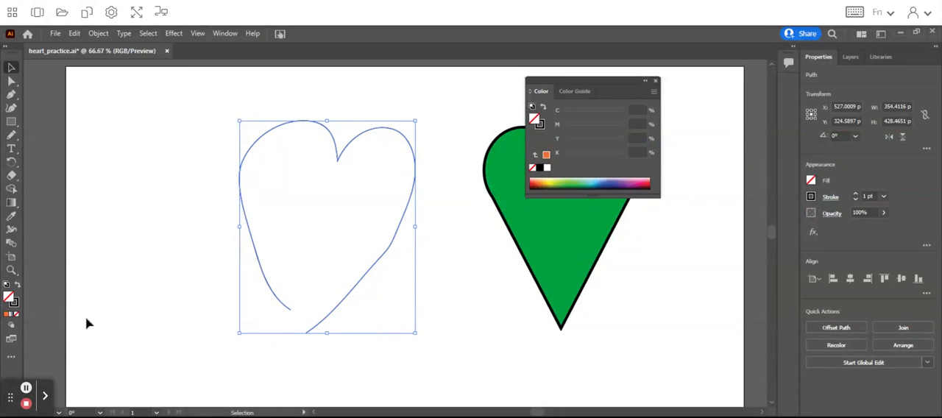
{"action": "left_click", "coordinate": [8, 315]}
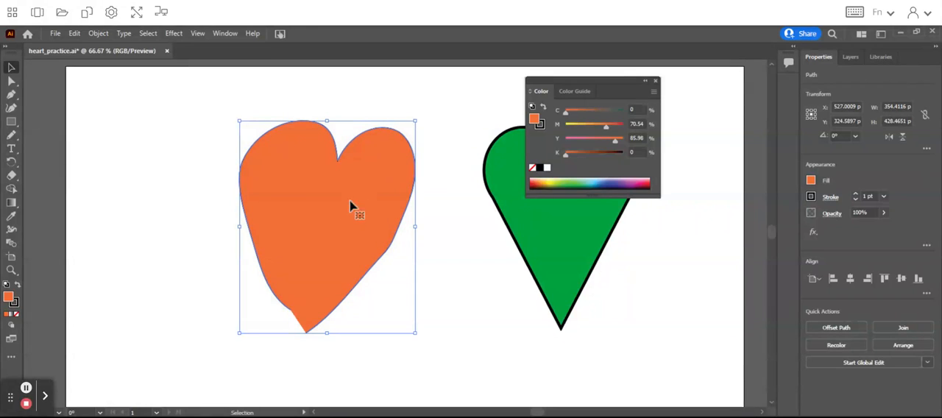
{"action": "left_click_drag", "start_coordinate": [350, 195], "coordinate": [388, 192]}
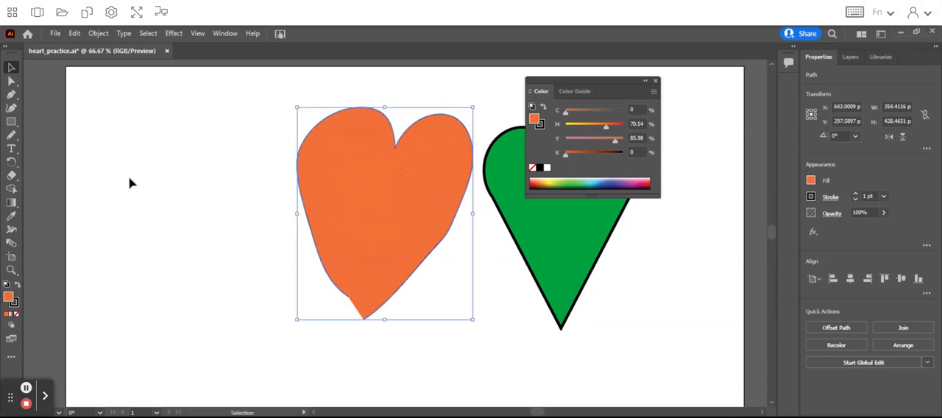
Paint a heart outline in two half-heart strokes with the Paintbrush tool, to the left of the orange heart
{"action": "left_click", "coordinate": [14, 134]}
{"action": "left_click", "coordinate": [53, 133]}
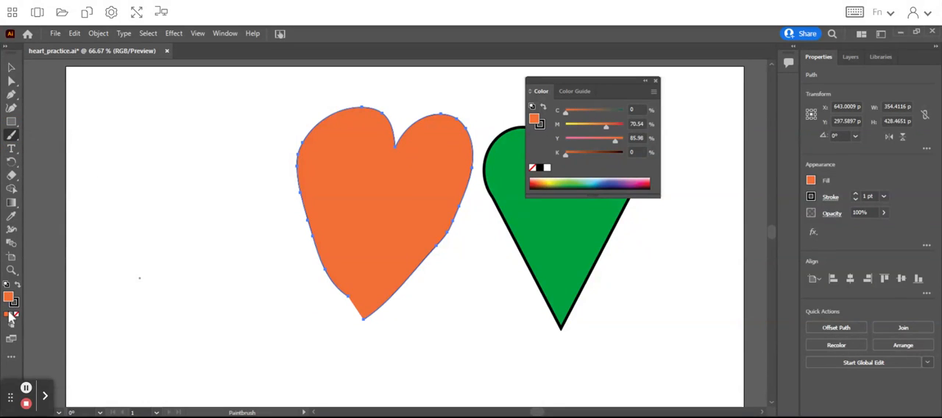
{"action": "mouse_move", "coordinate": [192, 306]}
{"action": "left_mouse_down"}
{"action": "mouse_move", "coordinate": [142, 208]}
{"action": "mouse_move", "coordinate": [147, 169]}
{"action": "mouse_move", "coordinate": [194, 136]}
{"action": "mouse_move", "coordinate": [232, 159]}
{"action": "mouse_move", "coordinate": [268, 143]}
{"action": "mouse_move", "coordinate": [292, 195]}
{"action": "mouse_move", "coordinate": [290, 255]}
{"action": "mouse_move", "coordinate": [260, 284]}
{"action": "mouse_move", "coordinate": [197, 318]}
{"action": "left_mouse_up"}
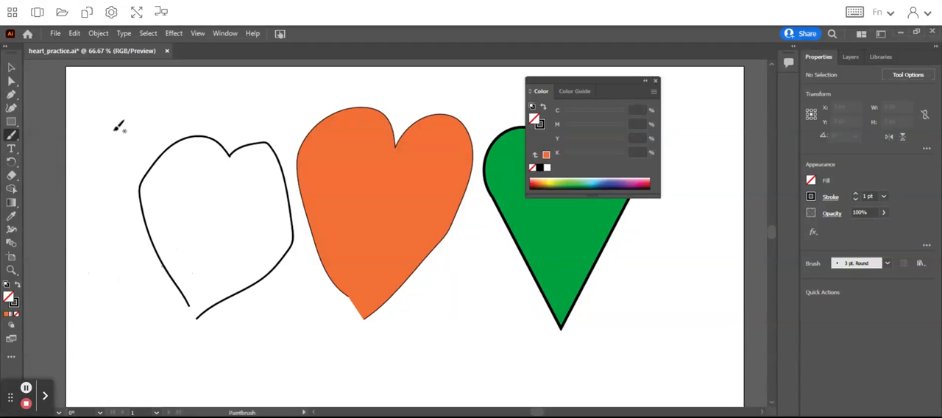
Fill both painted half-heart strokes with solid orange, one after the other
{"action": "left_click", "coordinate": [11, 67]}
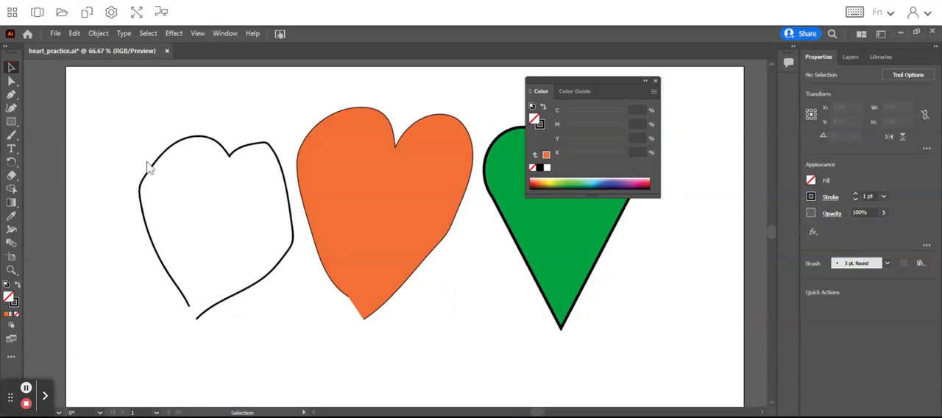
{"action": "left_click", "coordinate": [151, 233]}
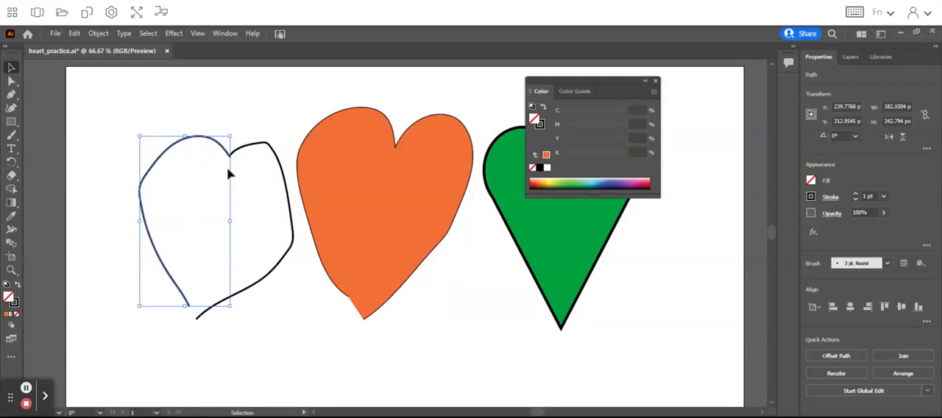
{"action": "left_click", "coordinate": [266, 149]}
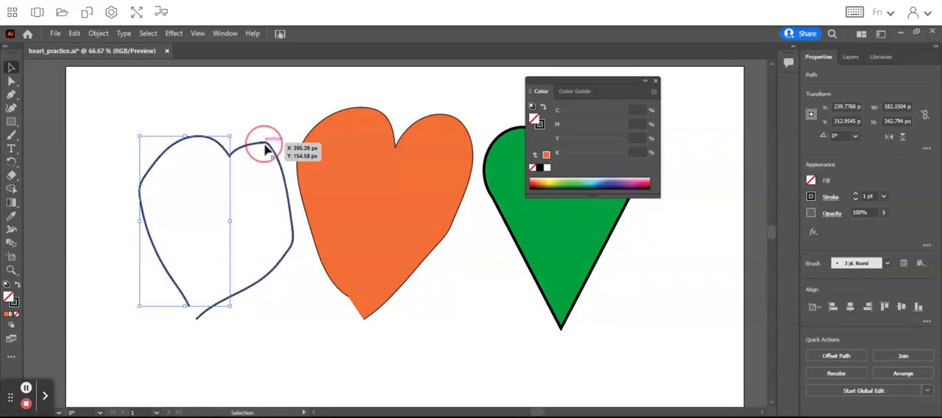
{"action": "left_click", "coordinate": [179, 142]}
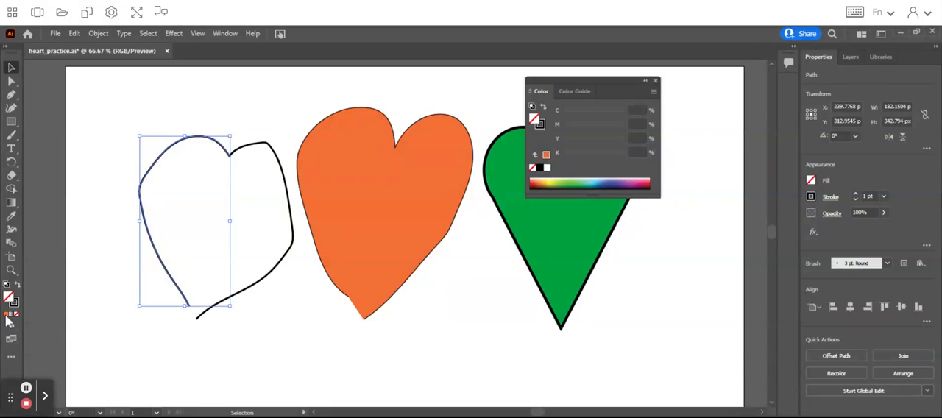
{"action": "left_click", "coordinate": [7, 315]}
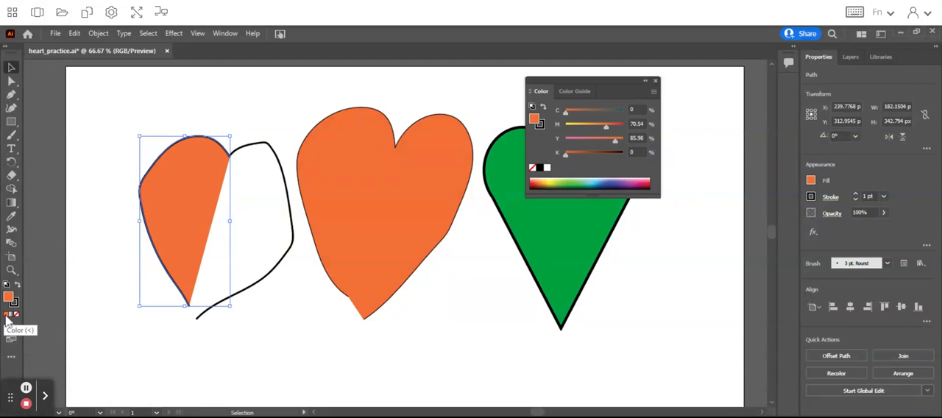
{"action": "left_click", "coordinate": [268, 147]}
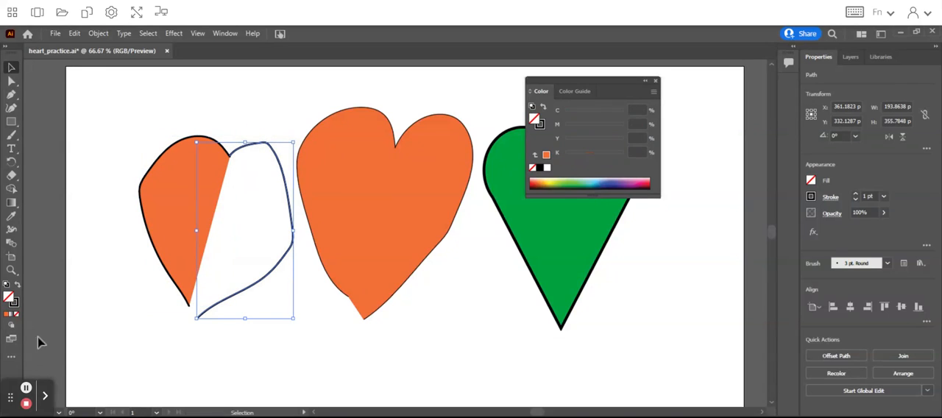
{"action": "left_click", "coordinate": [8, 314]}
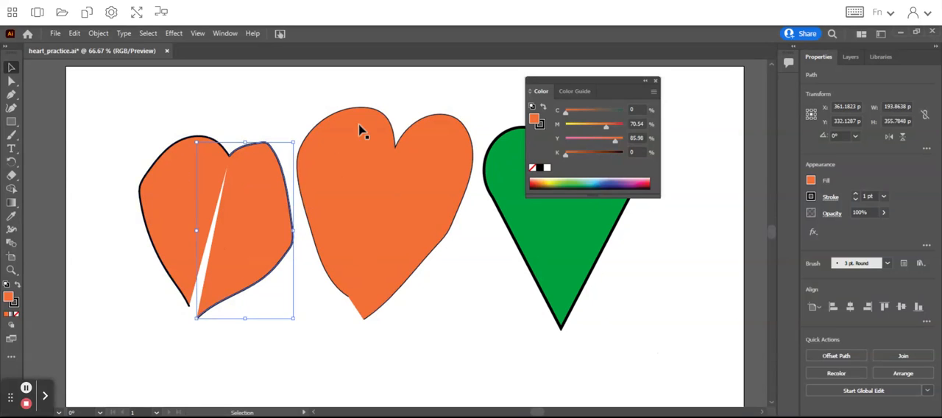
Delete both halves of the painted heart
{"action": "left_click", "coordinate": [15, 66]}
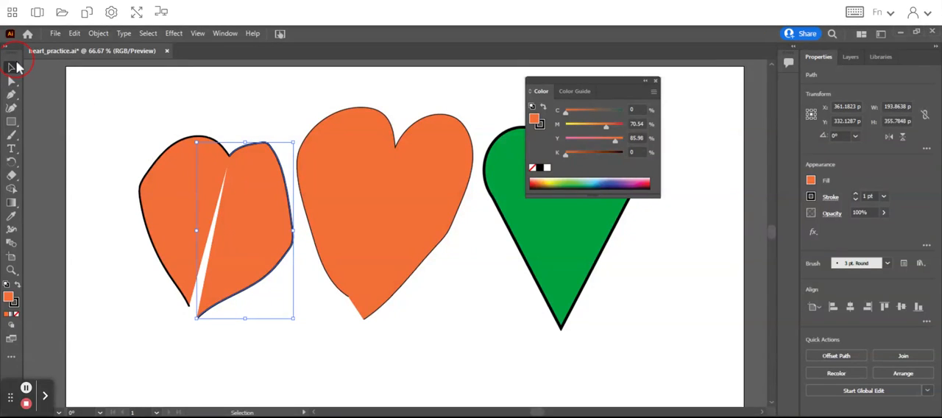
{"action": "left_click", "coordinate": [141, 117]}
{"action": "left_click_drag", "start_coordinate": [141, 116], "coordinate": [229, 257]}
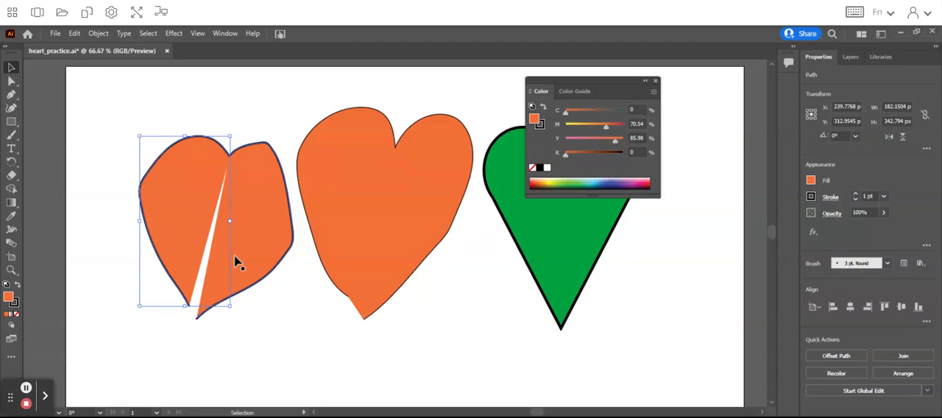
{"action": "key", "text": "Delete"}
{"action": "left_click", "coordinate": [199, 133]}
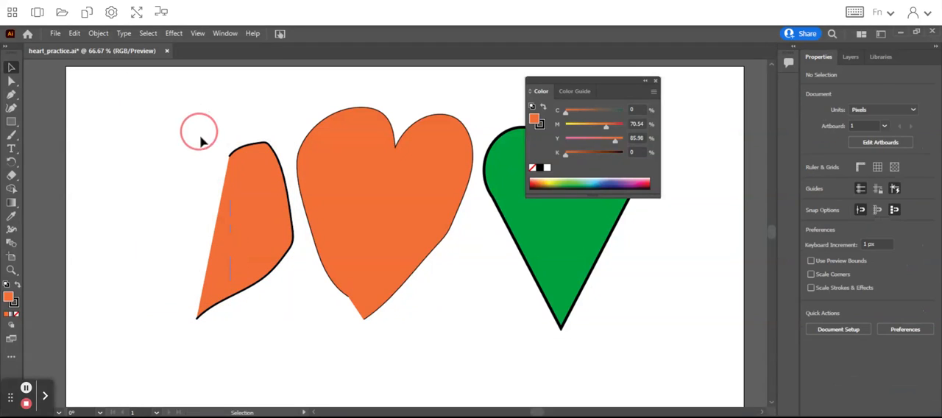
{"action": "left_click", "coordinate": [268, 285]}
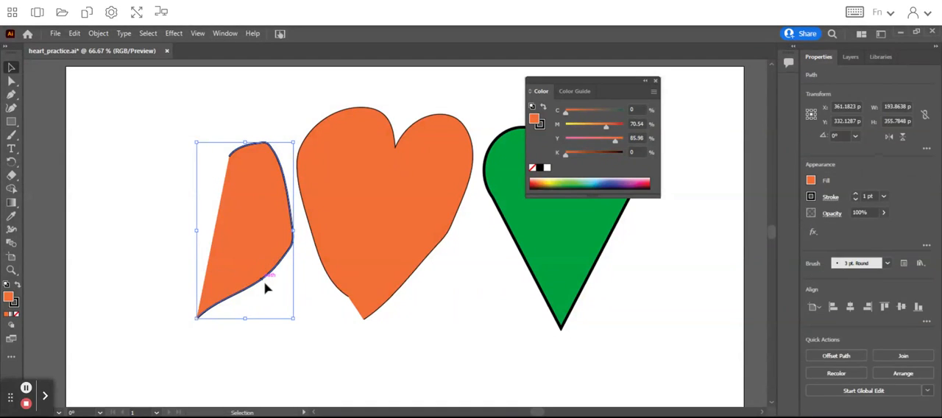
{"action": "key", "text": "Delete"}
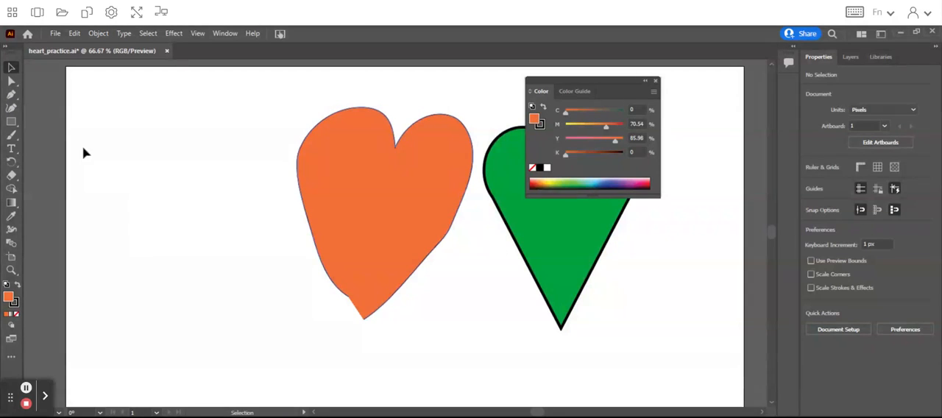
Draw a closed, straight-sided heart from nine anchor points with the Pen tool, in the empty area beside the orange heart
{"action": "left_click", "coordinate": [11, 96]}
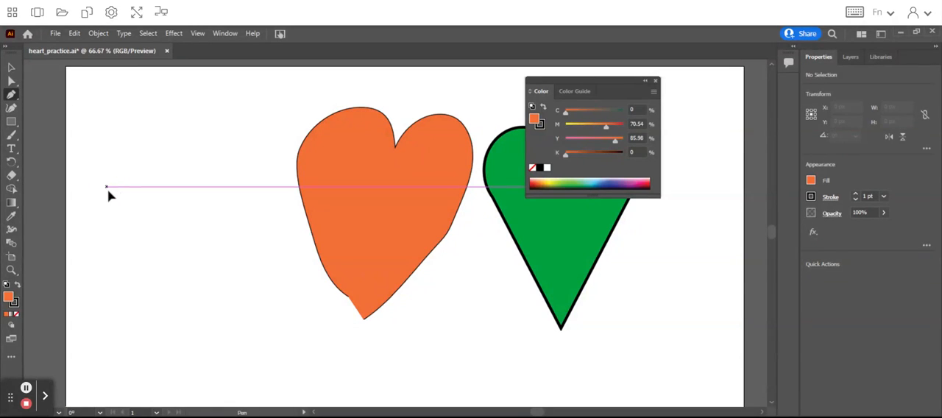
{"action": "left_click", "coordinate": [107, 187]}
{"action": "left_click", "coordinate": [139, 152]}
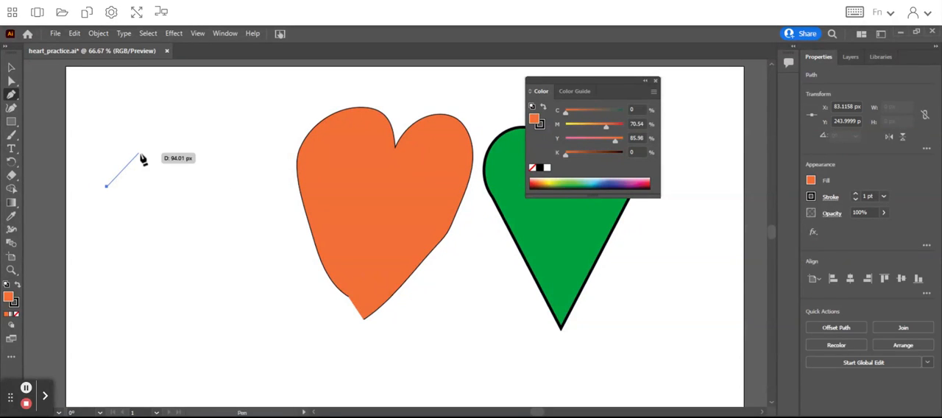
{"action": "left_click", "coordinate": [184, 162]}
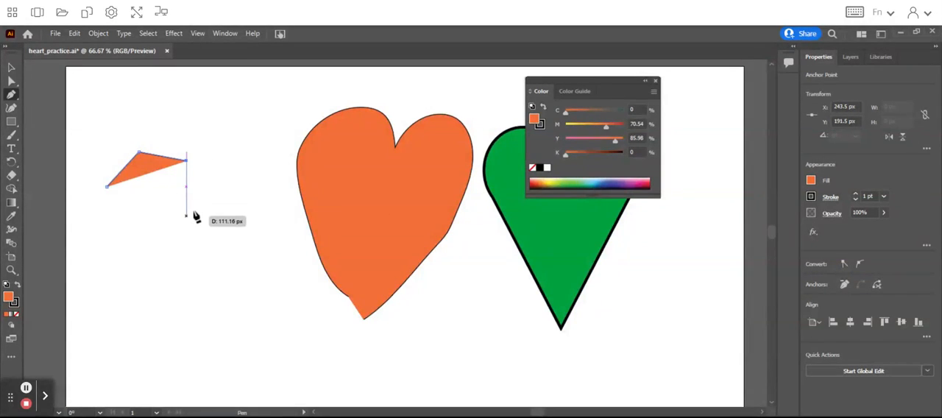
{"action": "left_click", "coordinate": [197, 187]}
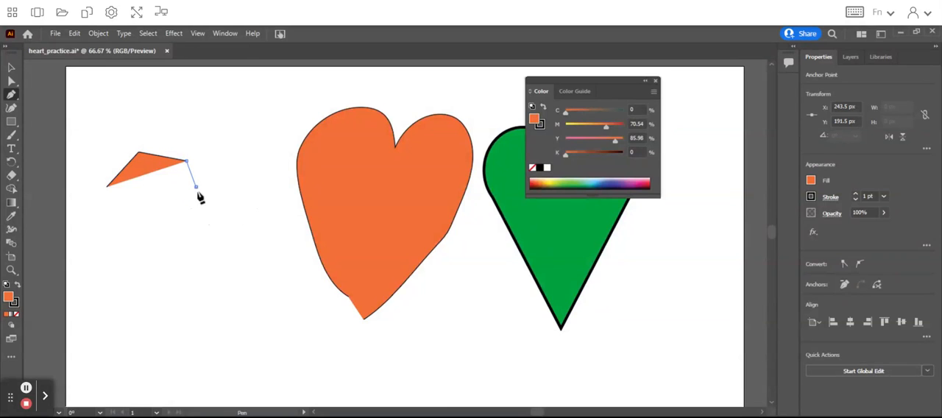
{"action": "left_click", "coordinate": [213, 152]}
{"action": "left_click", "coordinate": [250, 170]}
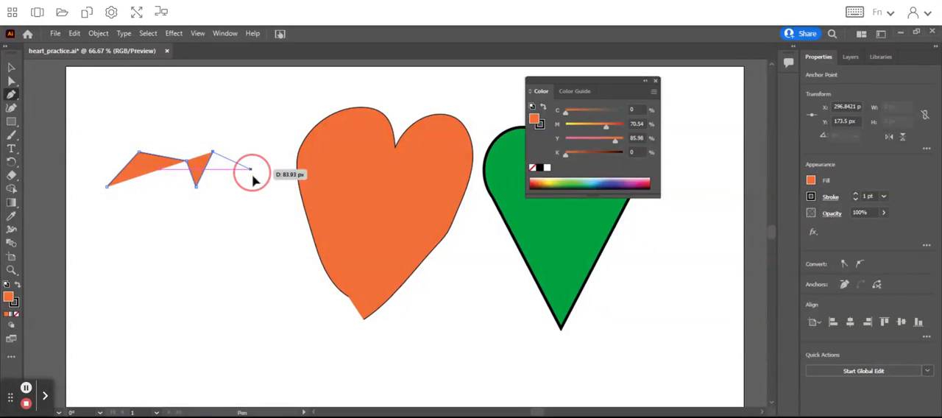
{"action": "left_click", "coordinate": [245, 213]}
{"action": "left_click", "coordinate": [200, 279]}
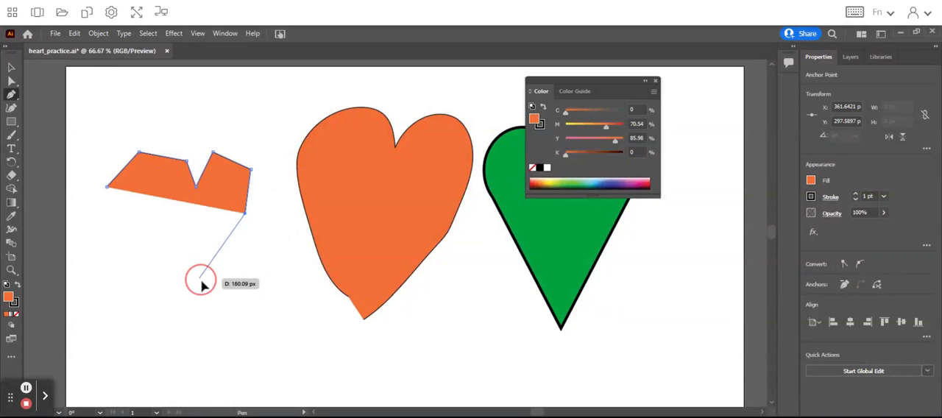
{"action": "left_click", "coordinate": [176, 302]}
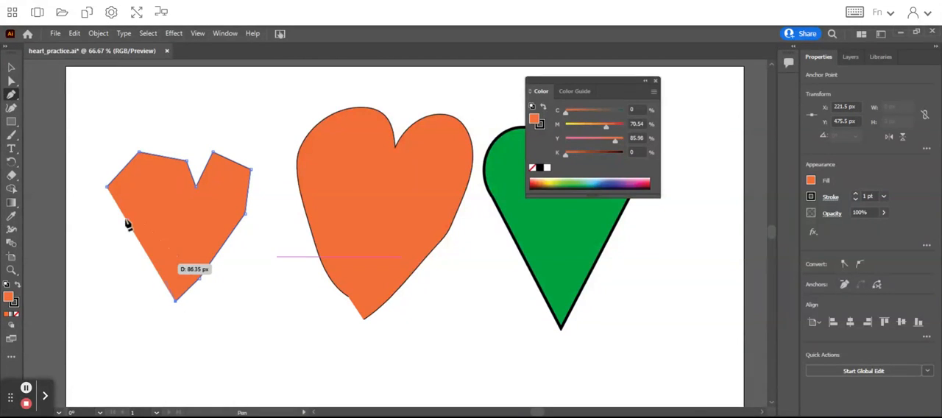
{"action": "left_click", "coordinate": [108, 188]}
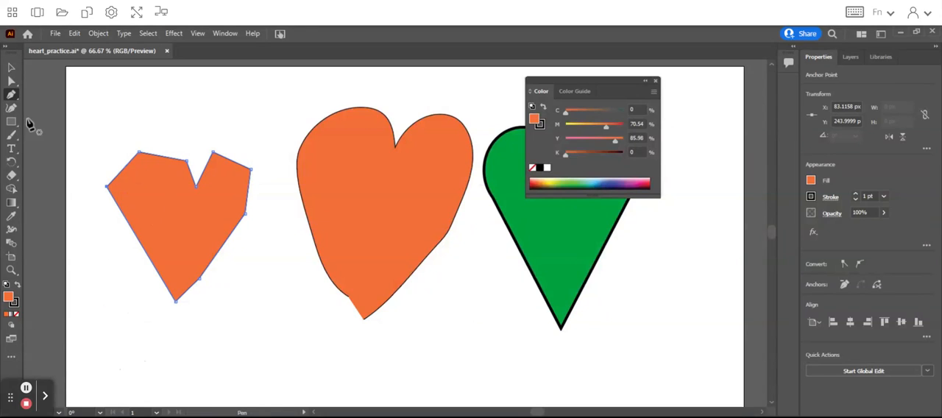
Draw a closed, flat triangle about 240 × 49 px with the Pen tool, just below the straight-sided heart
{"action": "left_click", "coordinate": [116, 333]}
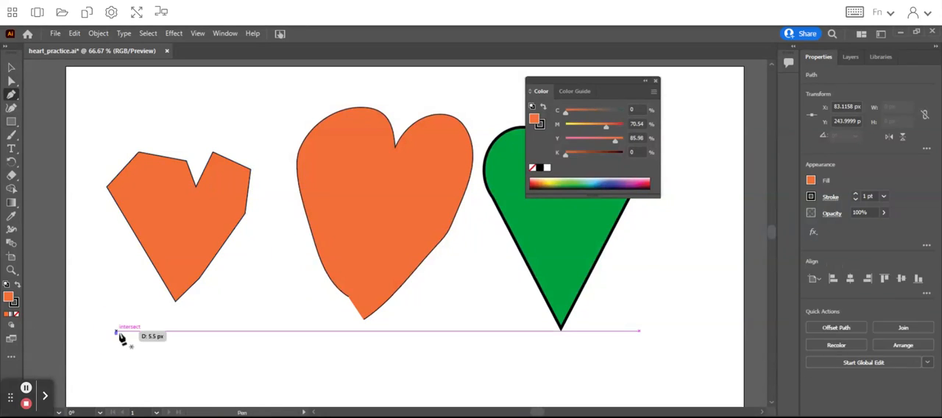
{"action": "left_click", "coordinate": [235, 333]}
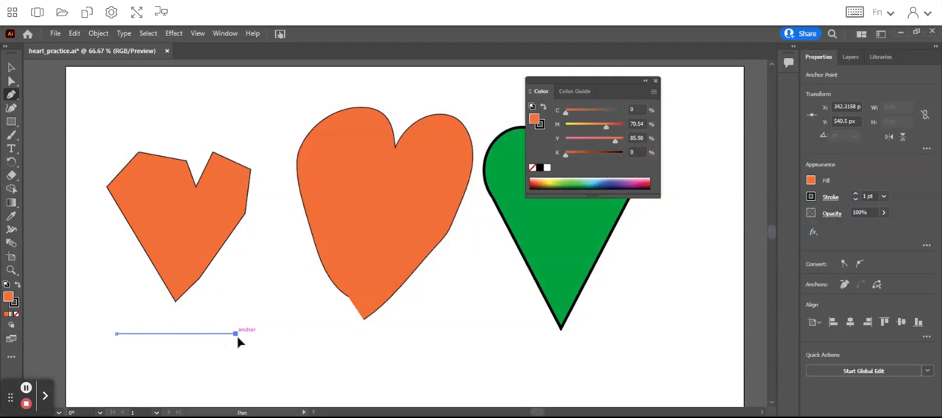
{"action": "left_click", "coordinate": [200, 311]}
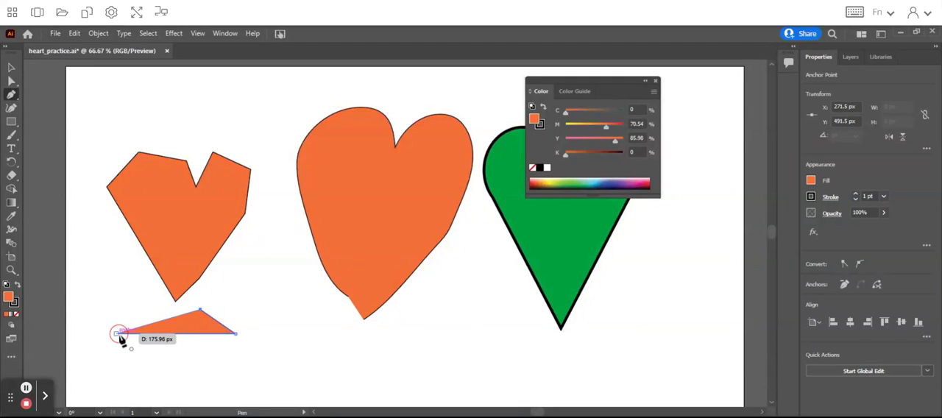
{"action": "left_click", "coordinate": [118, 334]}
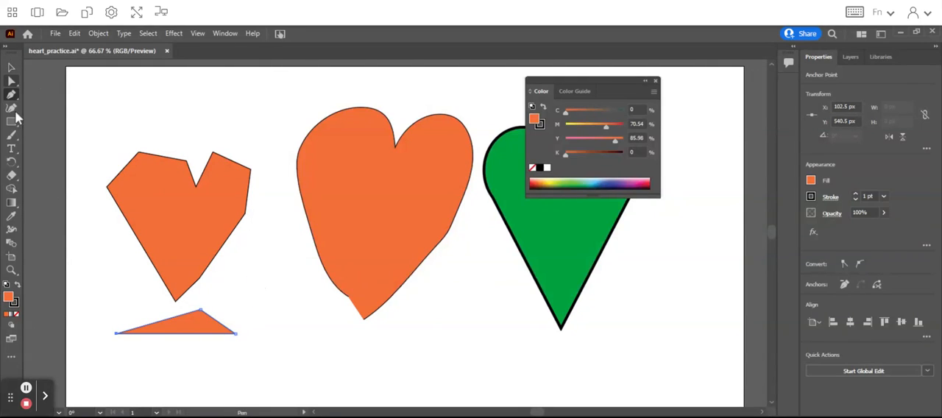
Draw a smooth heart outline about 307 × 386 px with the Curvature tool, placing its anchor points around the straight-sided heart
{"action": "left_click", "coordinate": [12, 109]}
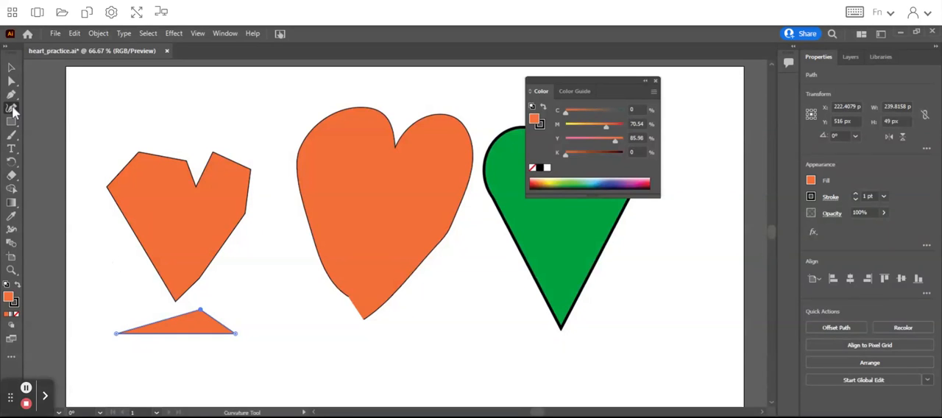
{"action": "left_click", "coordinate": [151, 299]}
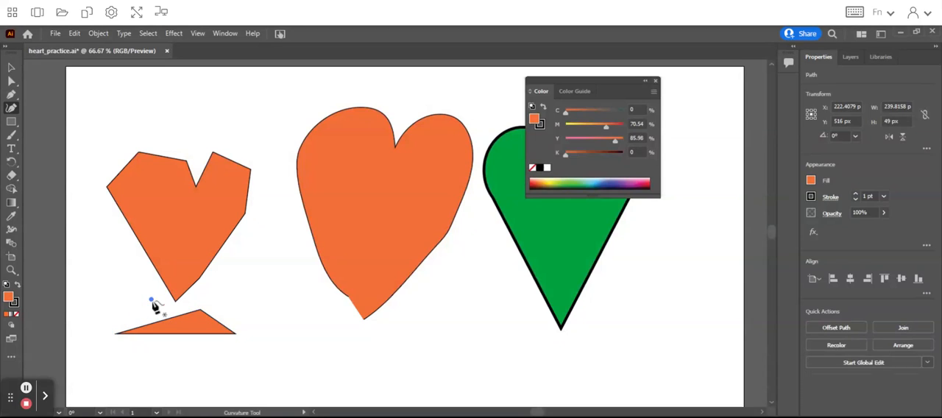
{"action": "left_click", "coordinate": [92, 187]}
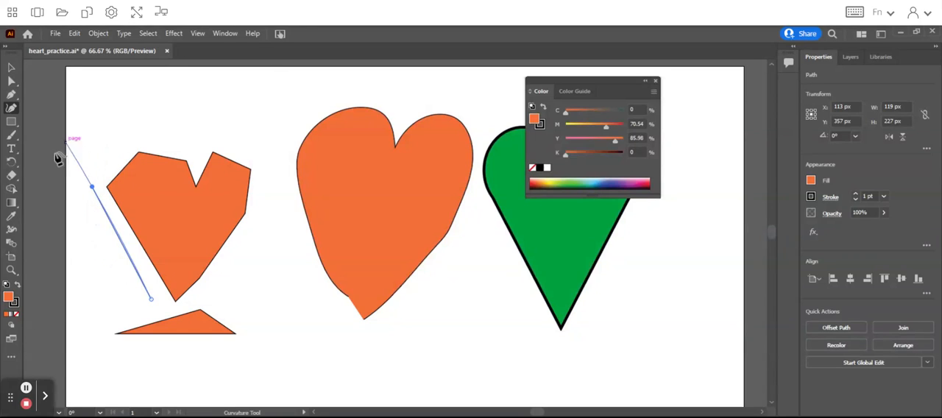
{"action": "left_click", "coordinate": [98, 142]}
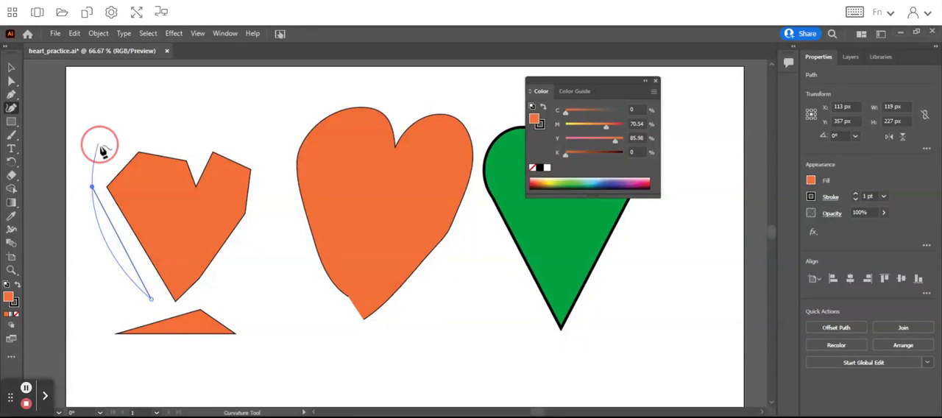
{"action": "left_click", "coordinate": [147, 124]}
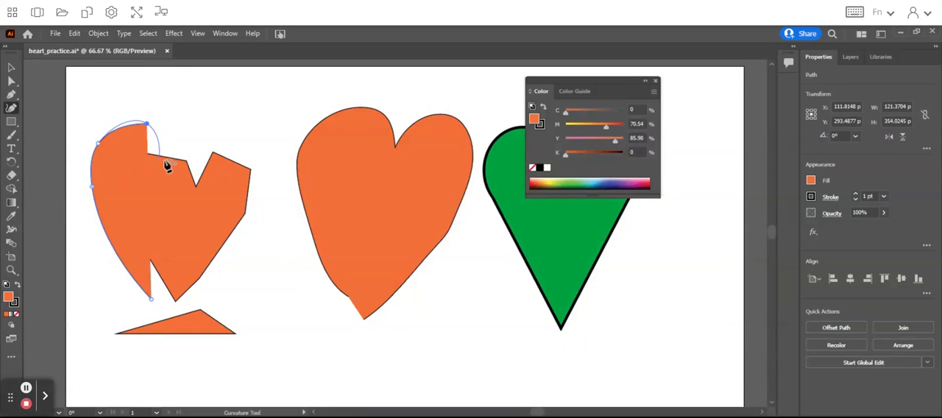
{"action": "left_click", "coordinate": [164, 155]}
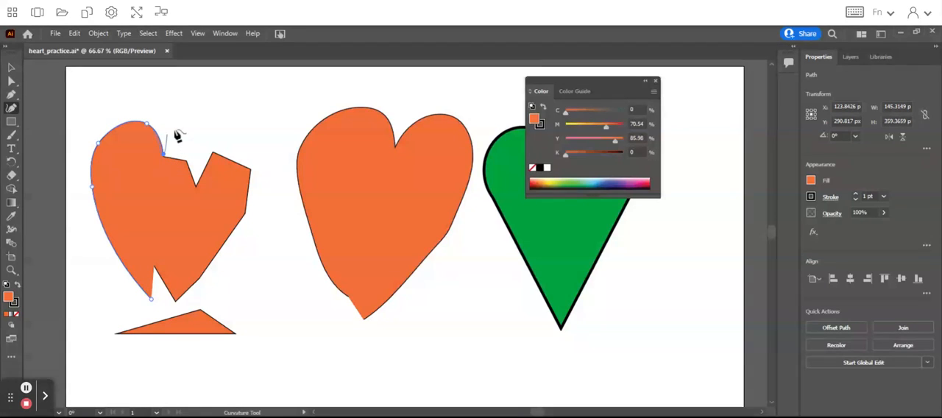
{"action": "left_click", "coordinate": [180, 124]}
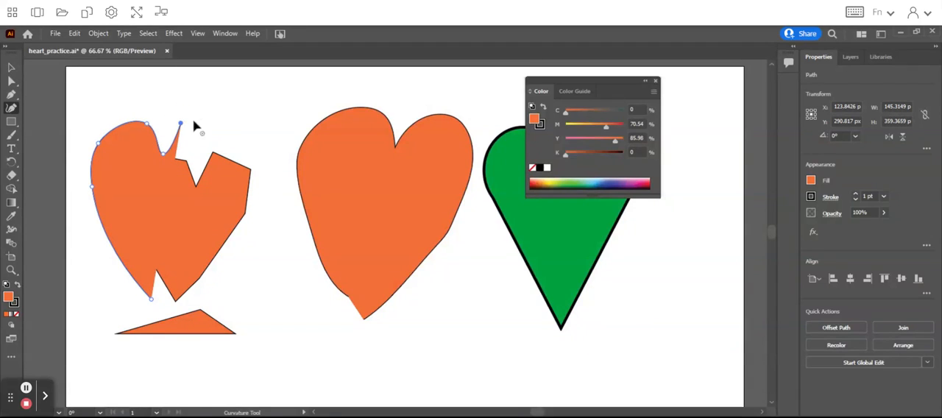
{"action": "left_click", "coordinate": [230, 136]}
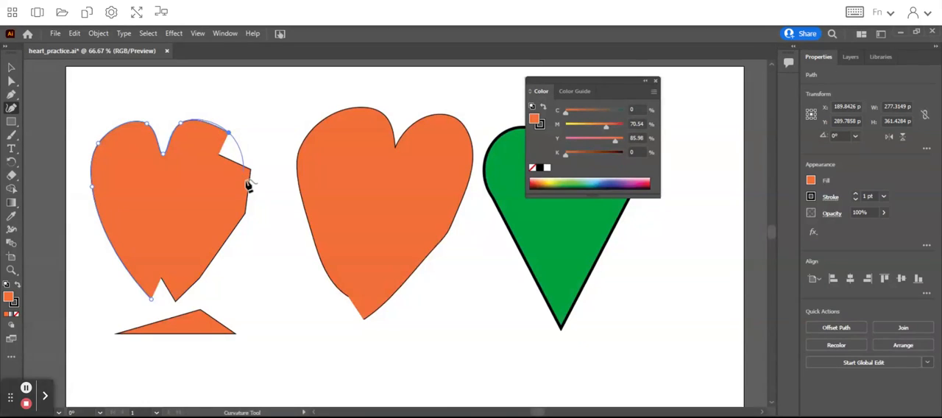
{"action": "left_click", "coordinate": [243, 177]}
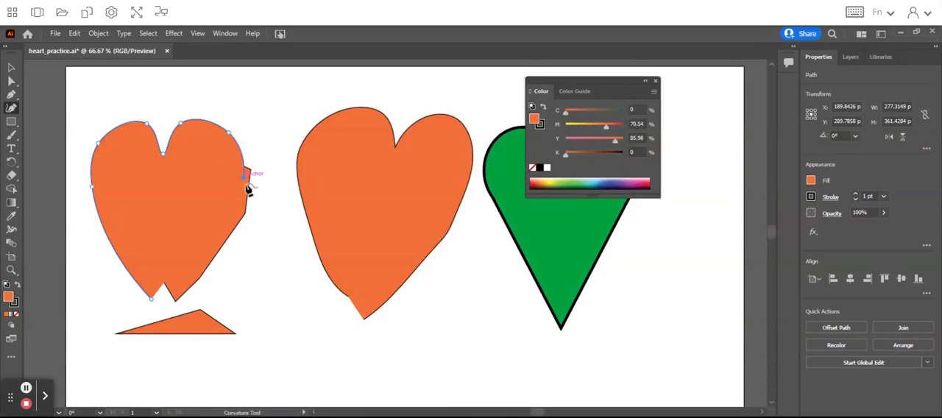
{"action": "left_click", "coordinate": [175, 301]}
{"action": "left_click", "coordinate": [166, 312]}
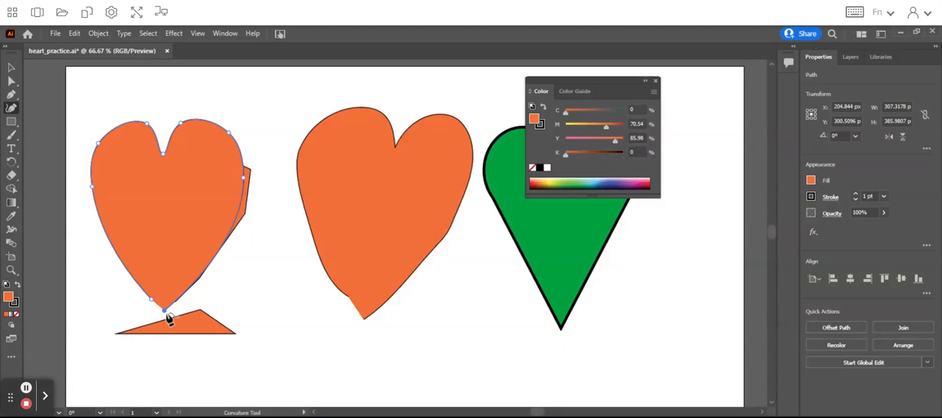
Move the curved heart about 32 px right and 18 px up over the straight-sided heart, and close the floating Color panel
{"action": "left_click", "coordinate": [11, 68]}
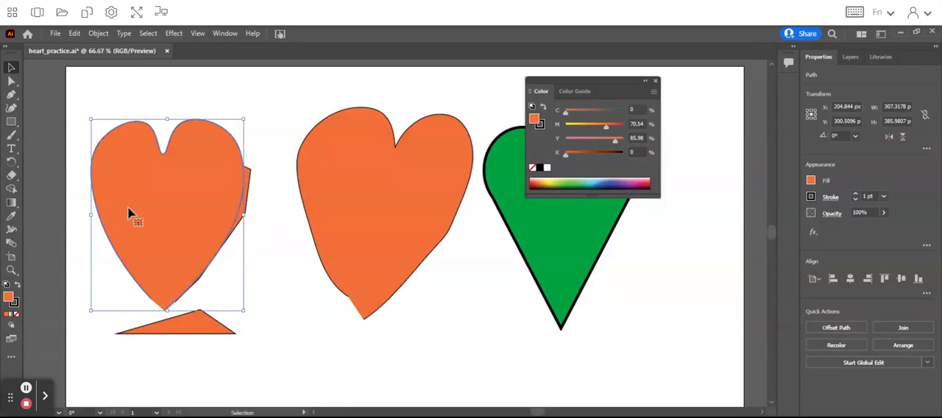
{"action": "mouse_move", "coordinate": [128, 206]}
{"action": "left_mouse_down"}
{"action": "mouse_move", "coordinate": [436, 341]}
{"action": "mouse_move", "coordinate": [573, 295]}
{"action": "mouse_move", "coordinate": [324, 258]}
{"action": "mouse_move", "coordinate": [270, 237]}
{"action": "mouse_move", "coordinate": [330, 259]}
{"action": "mouse_move", "coordinate": [347, 236]}
{"action": "mouse_move", "coordinate": [305, 268]}
{"action": "mouse_move", "coordinate": [244, 192]}
{"action": "mouse_move", "coordinate": [175, 164]}
{"action": "mouse_move", "coordinate": [143, 201]}
{"action": "left_mouse_up"}
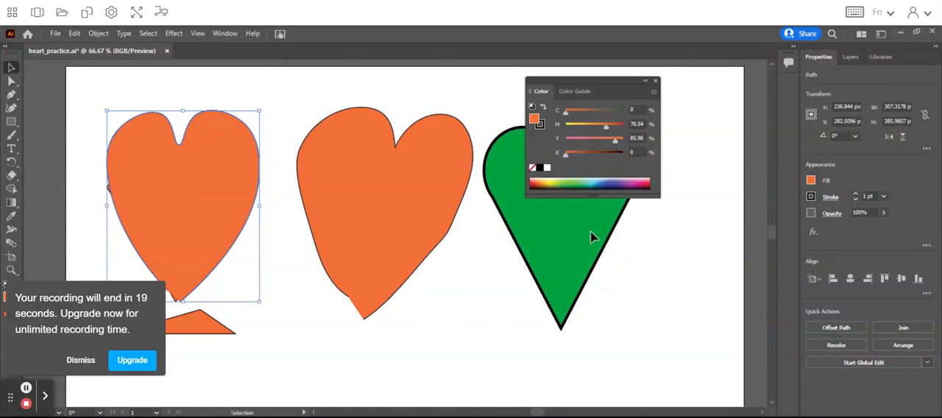
{"action": "left_click", "coordinate": [656, 81]}
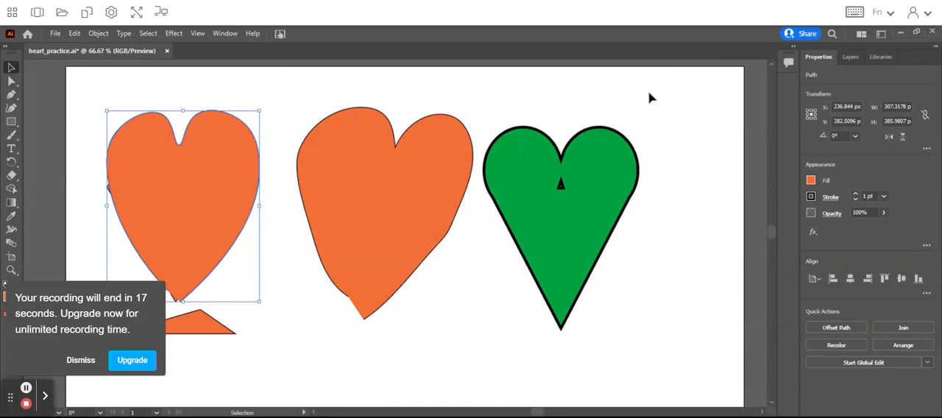